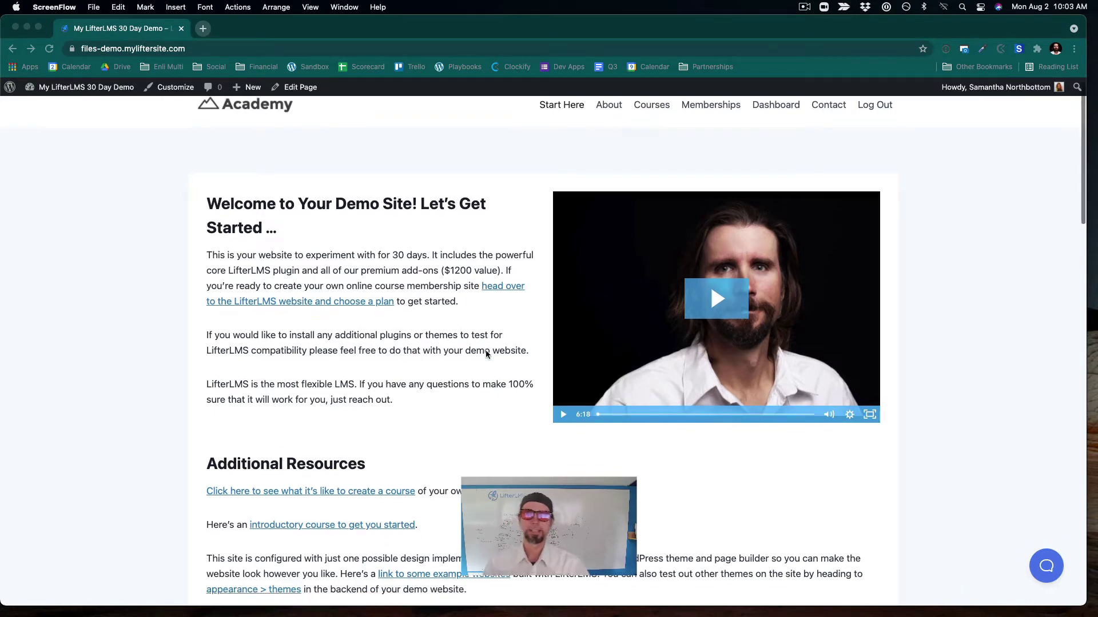
Open the demo site's Courses page from the site menu
{"action": "scroll", "coordinate": [487, 354], "scroll_direction": "up", "scroll_amount": 4}
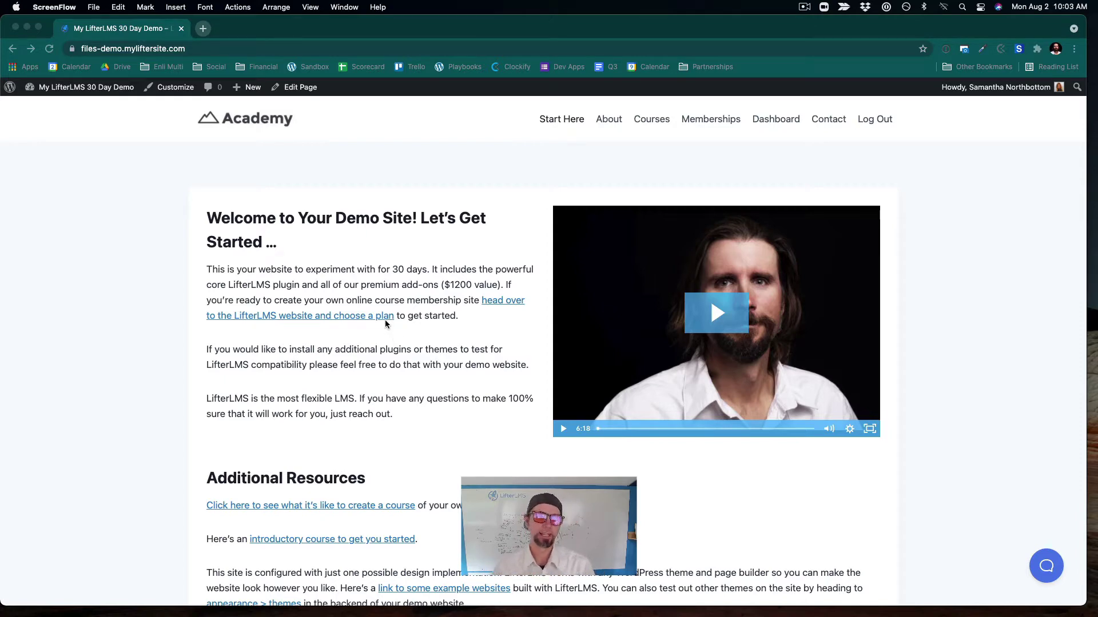
{"action": "scroll", "coordinate": [382, 318], "scroll_direction": "down", "scroll_amount": 2}
{"action": "scroll", "coordinate": [379, 320], "scroll_direction": "up", "scroll_amount": 3}
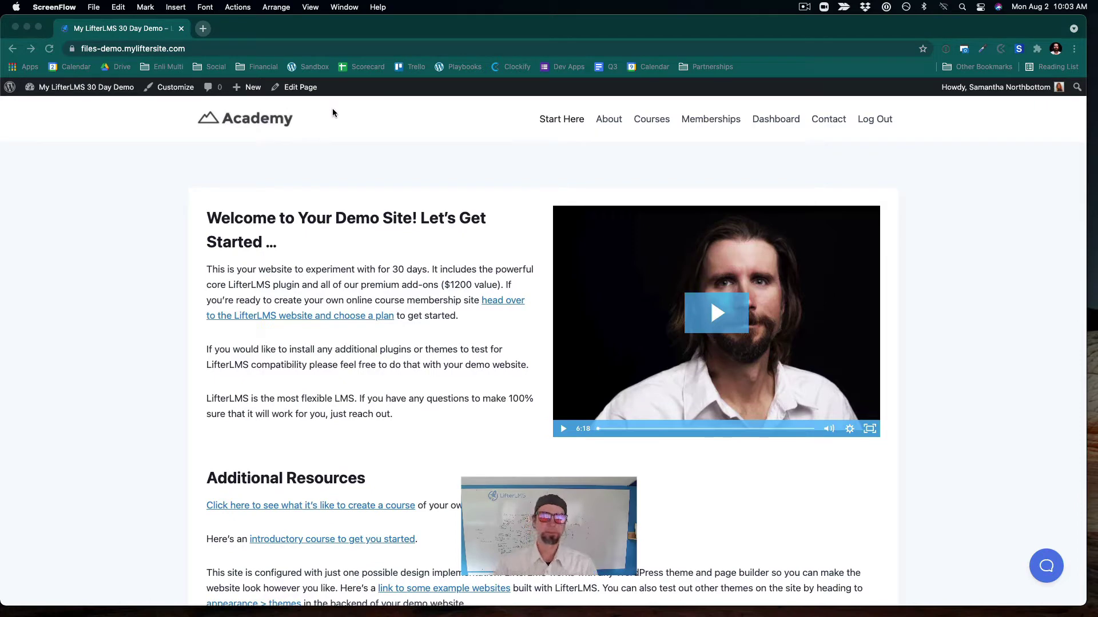
{"action": "left_click", "coordinate": [668, 126]}
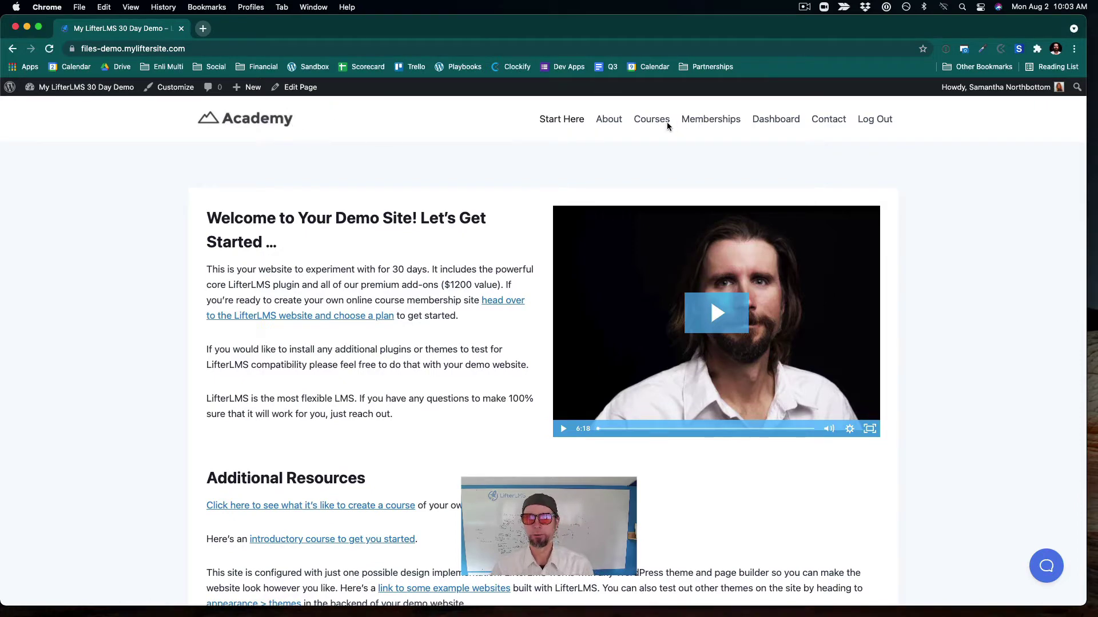
{"action": "left_click", "coordinate": [668, 124]}
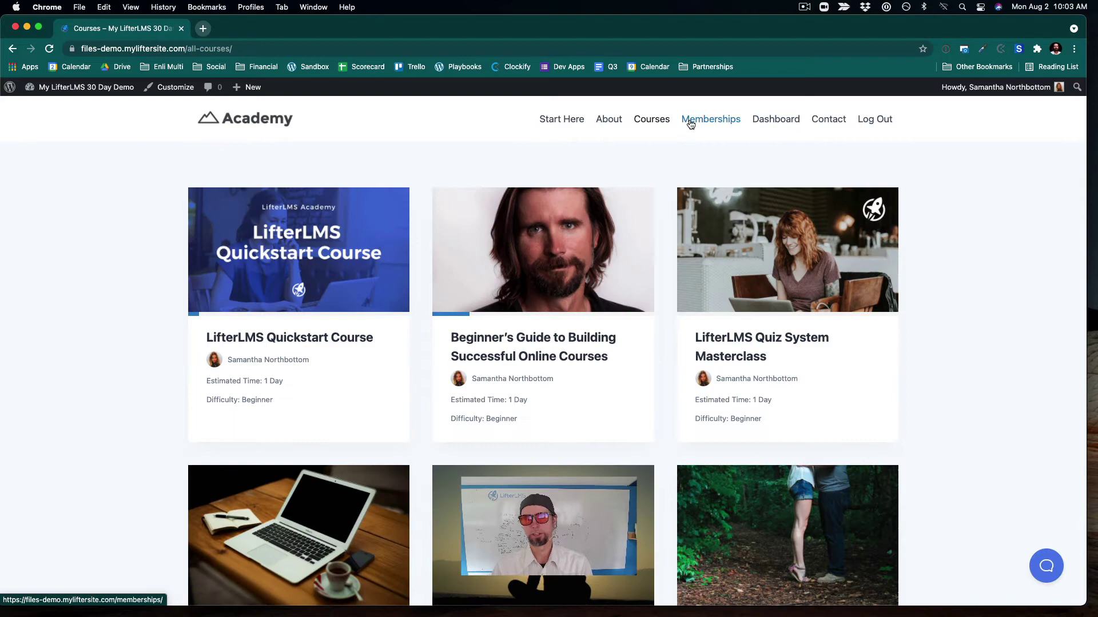
{"action": "scroll", "coordinate": [690, 301], "scroll_direction": "down", "scroll_amount": 5}
{"action": "scroll", "coordinate": [690, 302], "scroll_direction": "up", "scroll_amount": 5}
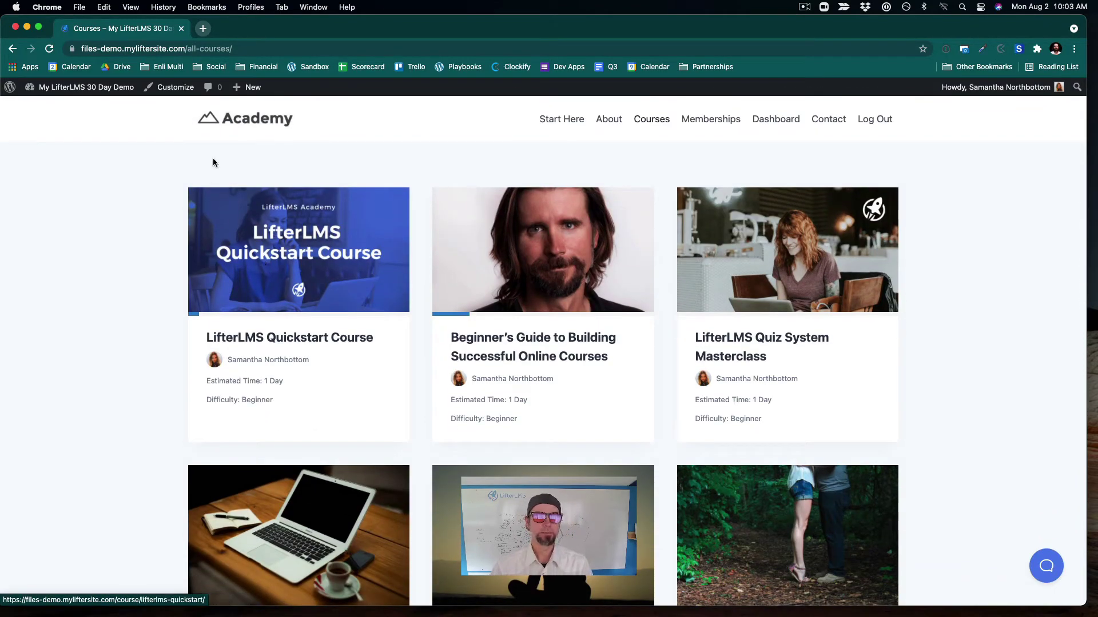
Create a new page titled 'Downloads' and place the cursor in its empty body block
{"action": "mouse_move", "coordinate": [252, 88]}
{"action": "left_click", "coordinate": [261, 138]}
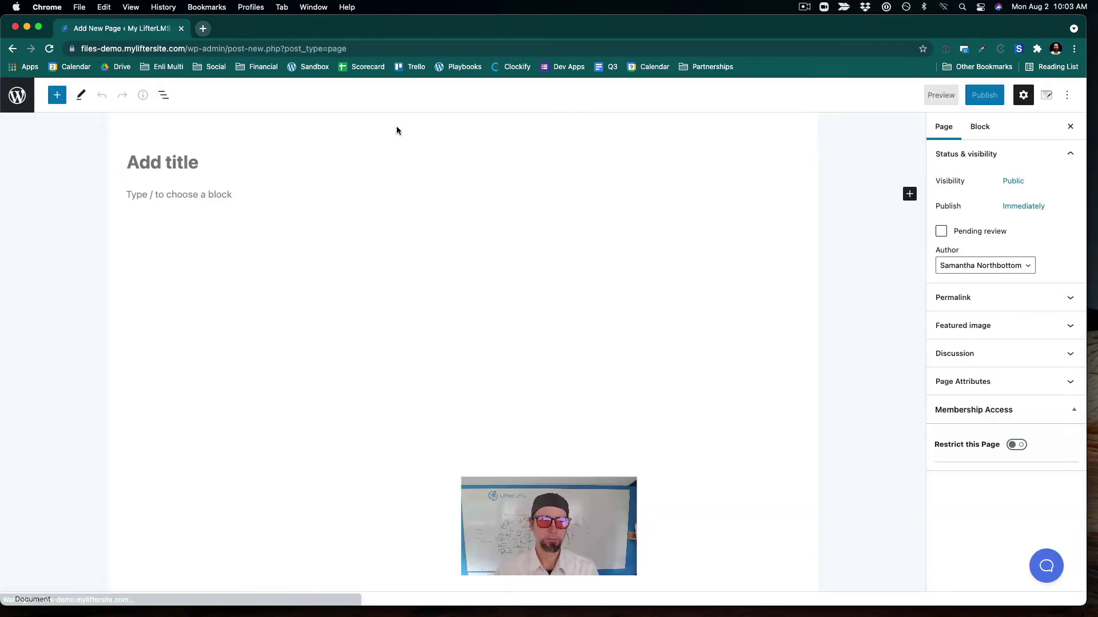
{"action": "type", "text": "Dow"}
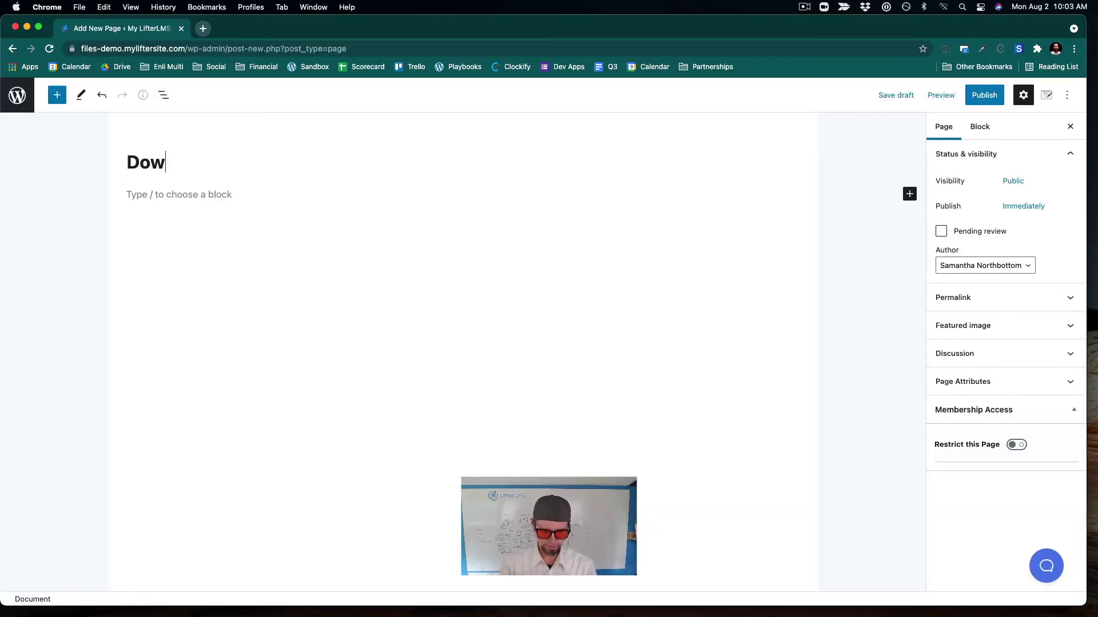
{"action": "type", "text": "nloads"}
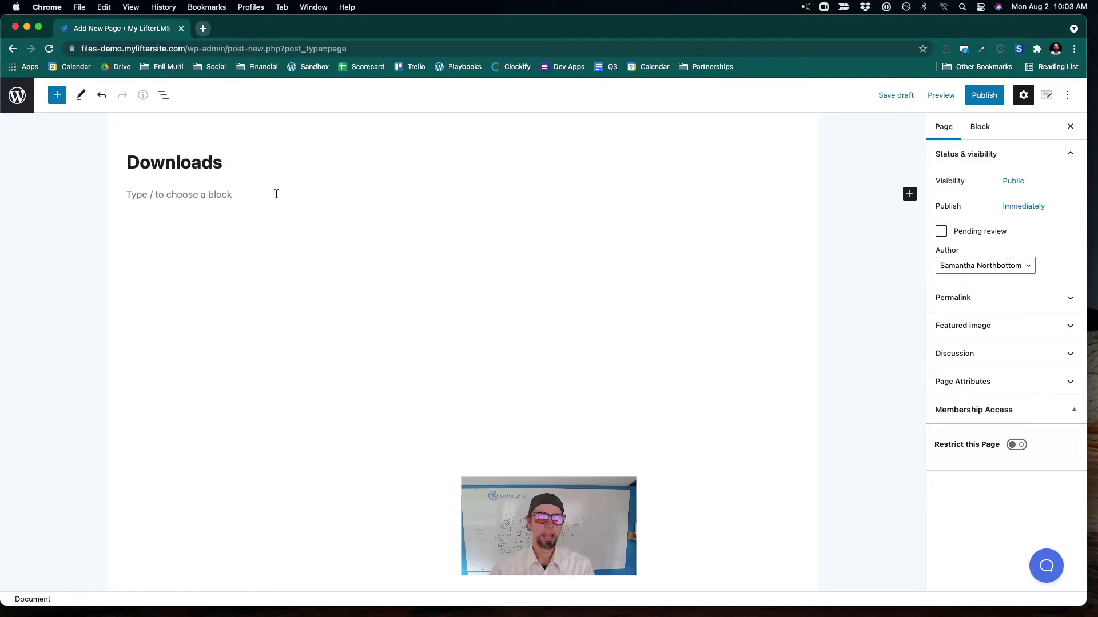
{"action": "left_click", "coordinate": [208, 203]}
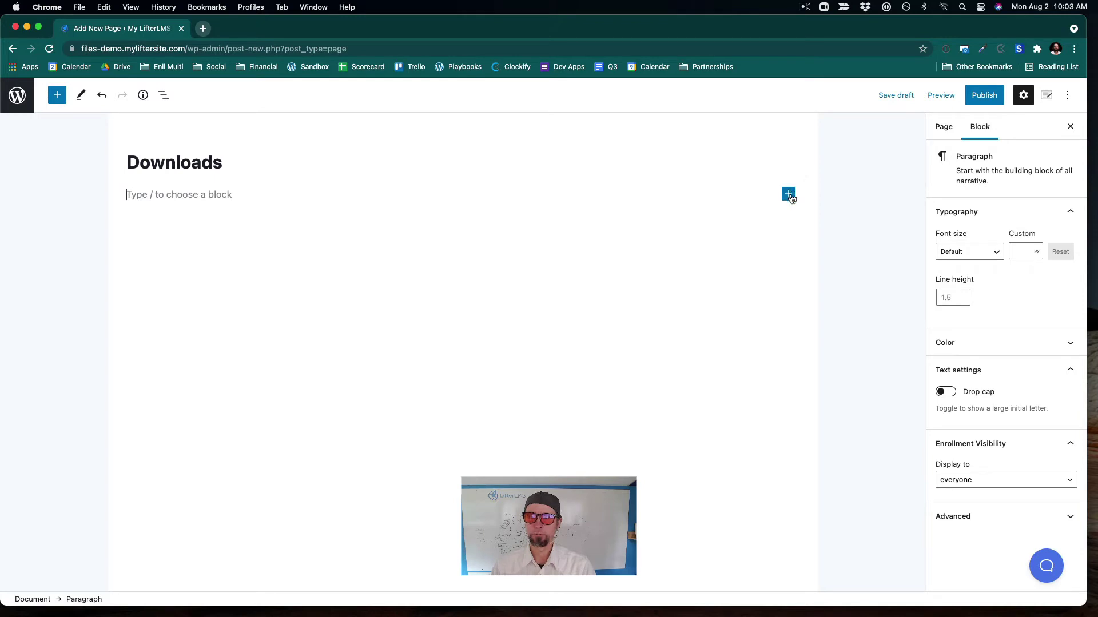
Insert a File block below the Downloads title by searching 'file' in the inserter
{"action": "left_click", "coordinate": [790, 195]}
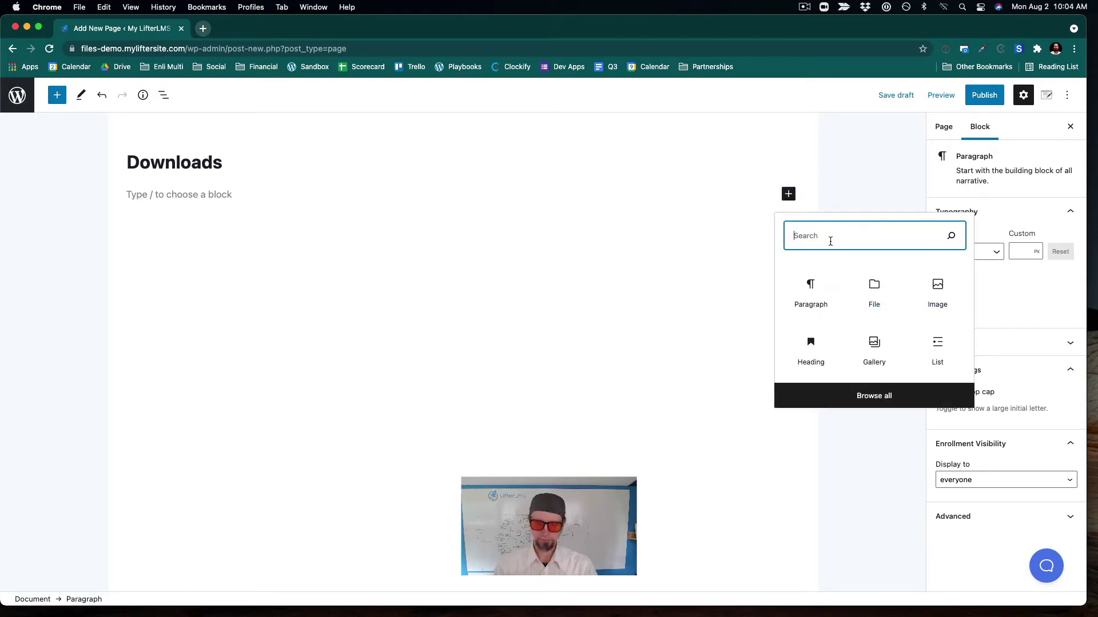
{"action": "type", "text": "file"}
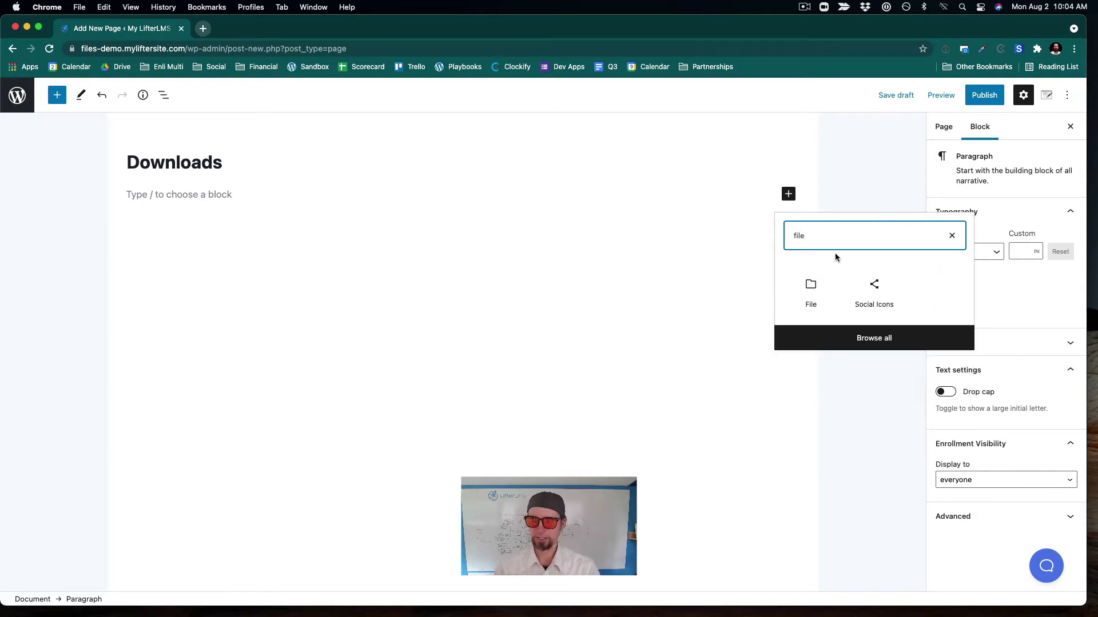
{"action": "left_click", "coordinate": [819, 294]}
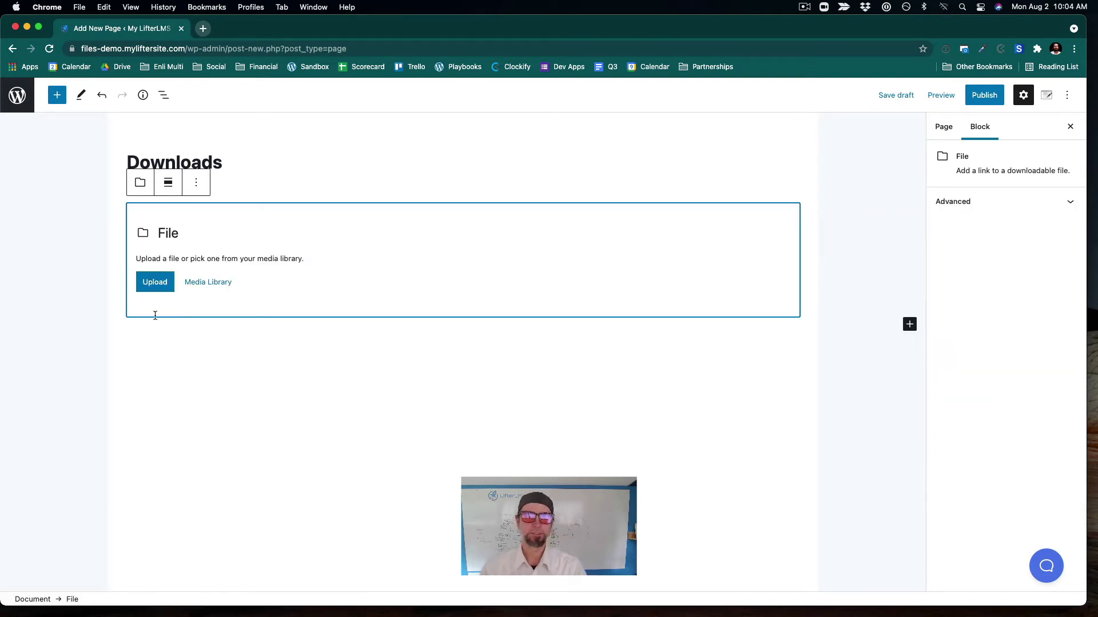
Preview WordPress-LMS-Buyers-Guide-2021.pdf from the desktop, then drag it onto the File block
{"action": "left_click_drag", "start_coordinate": [439, 22], "coordinate": [425, 77]}
{"action": "double_click", "coordinate": [802, 33]}
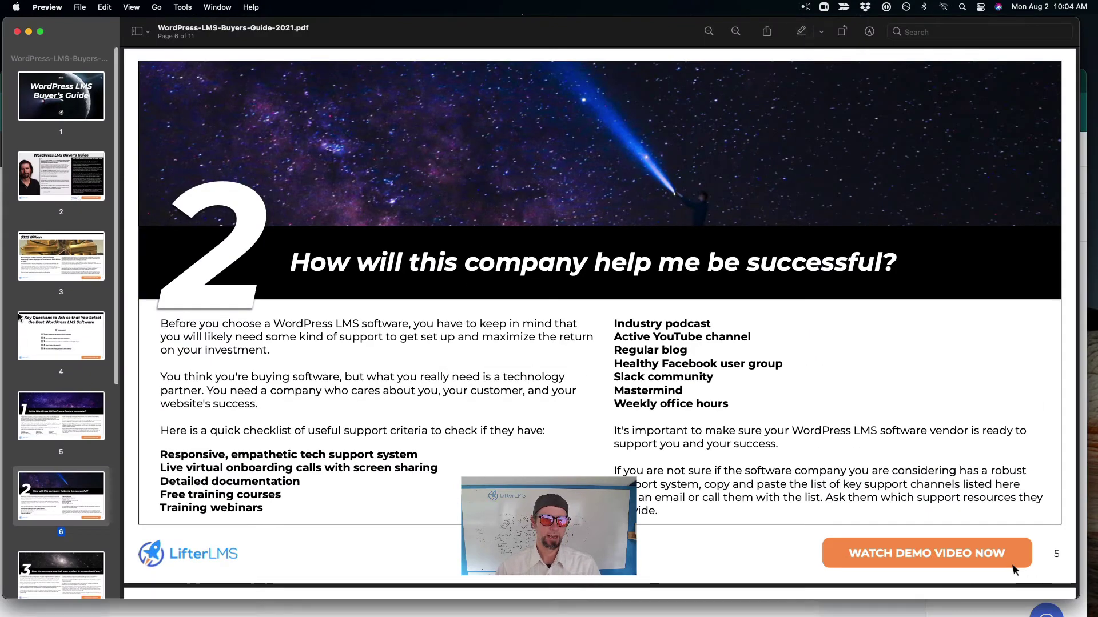
{"action": "scroll", "coordinate": [18, 317], "scroll_direction": "up", "scroll_amount": 2}
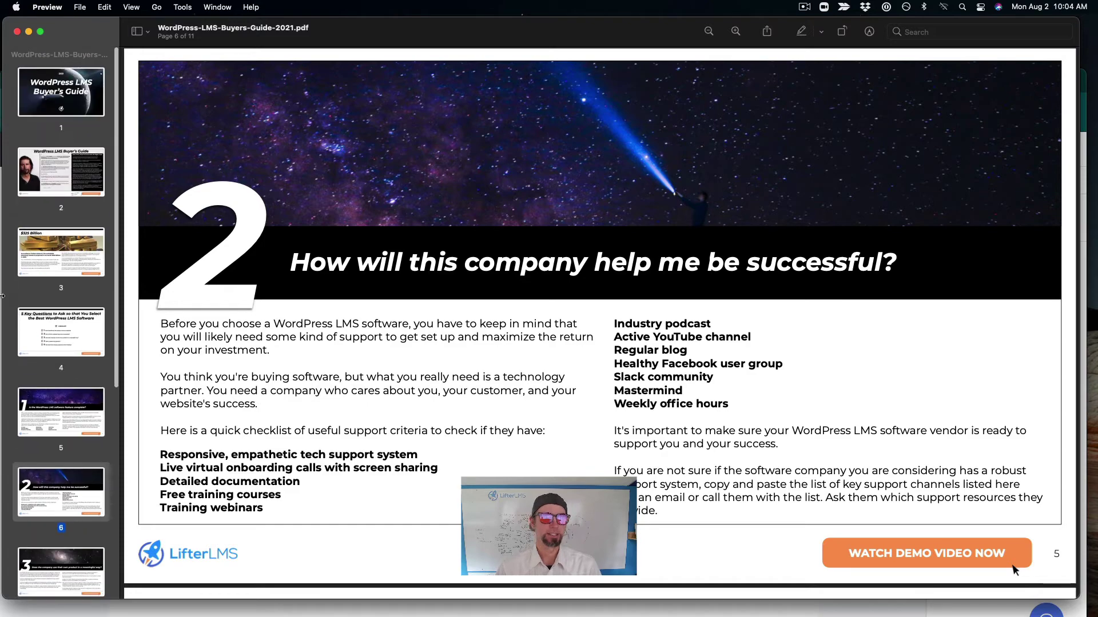
{"action": "left_click", "coordinate": [17, 31]}
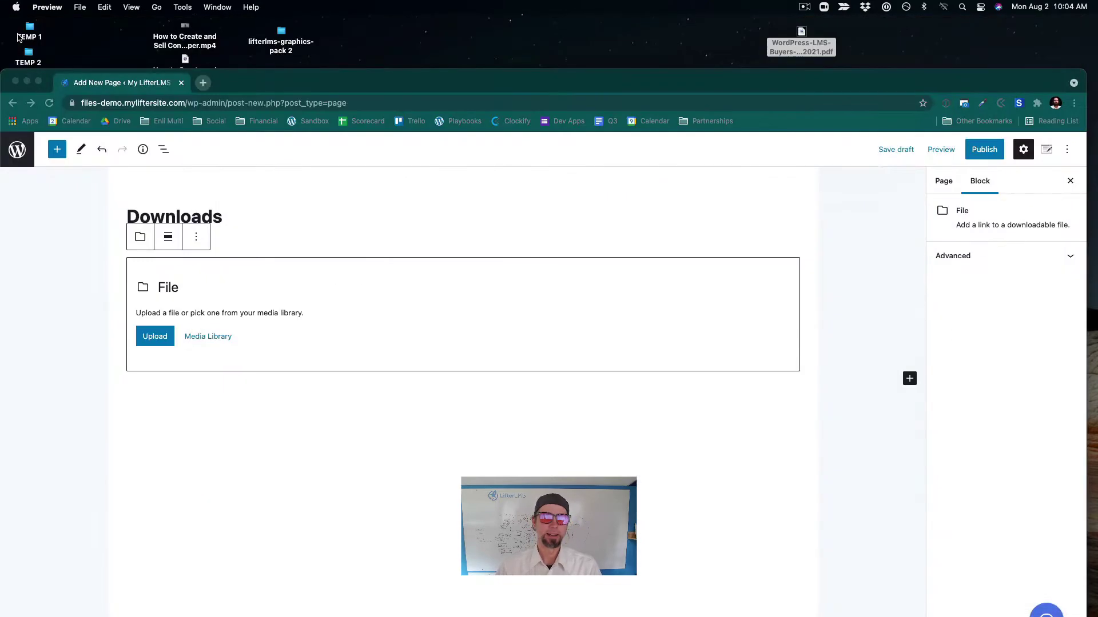
{"action": "left_click_drag", "start_coordinate": [800, 31], "coordinate": [536, 288]}
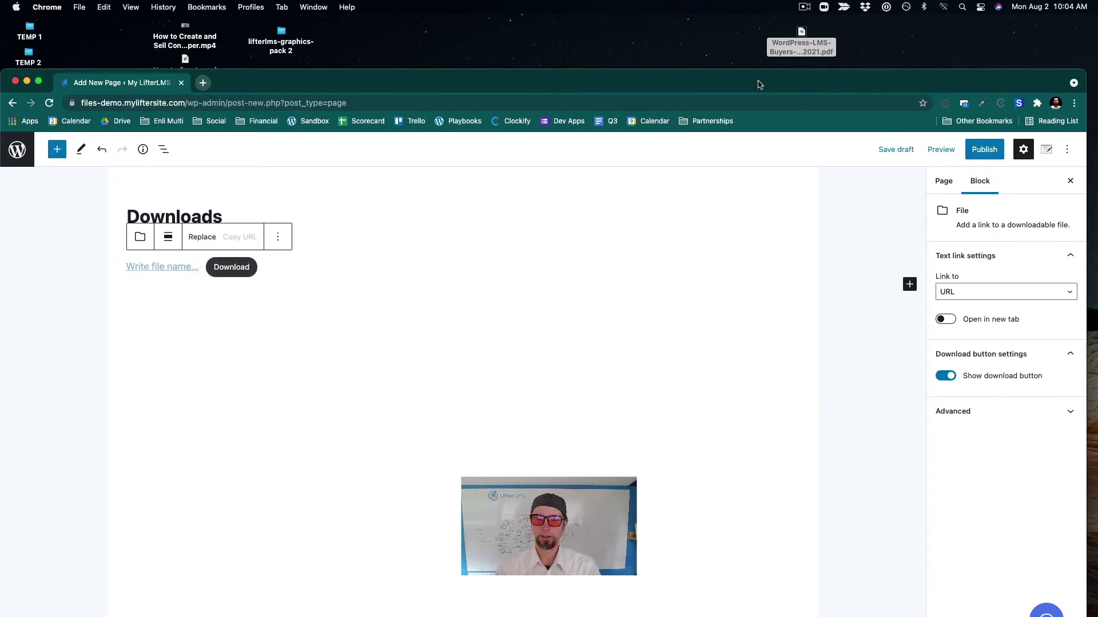
{"action": "left_click_drag", "start_coordinate": [760, 81], "coordinate": [760, 16]}
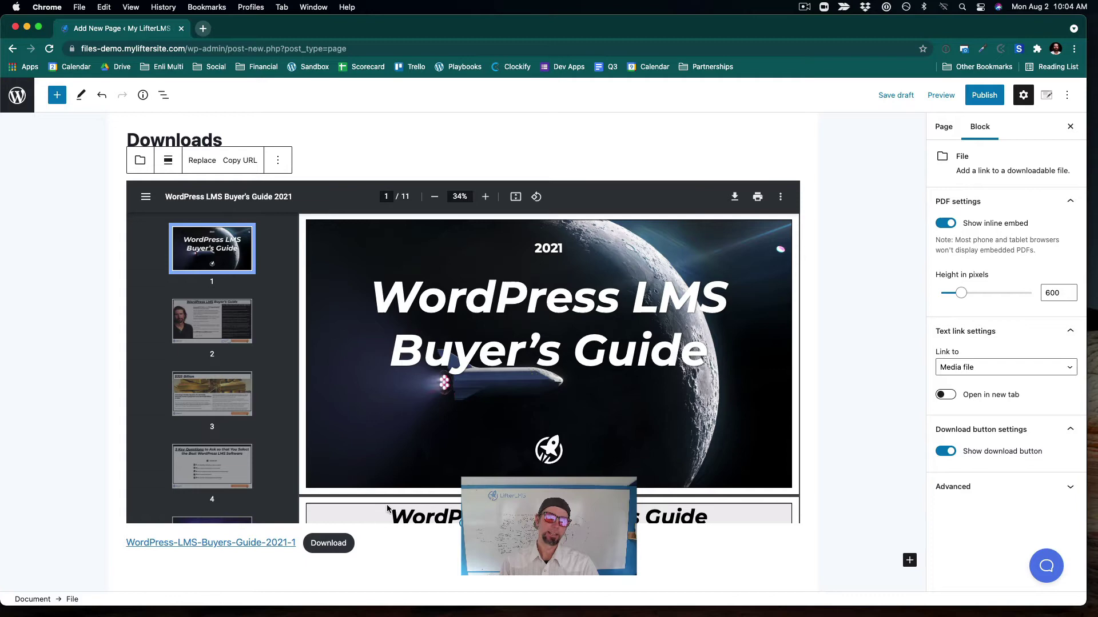
Replace the File block's PDF filename link text with 'ebook'
{"action": "left_click", "coordinate": [177, 544]}
{"action": "left_click_drag", "start_coordinate": [126, 543], "coordinate": [301, 540]}
{"action": "type", "text": "ebook"}
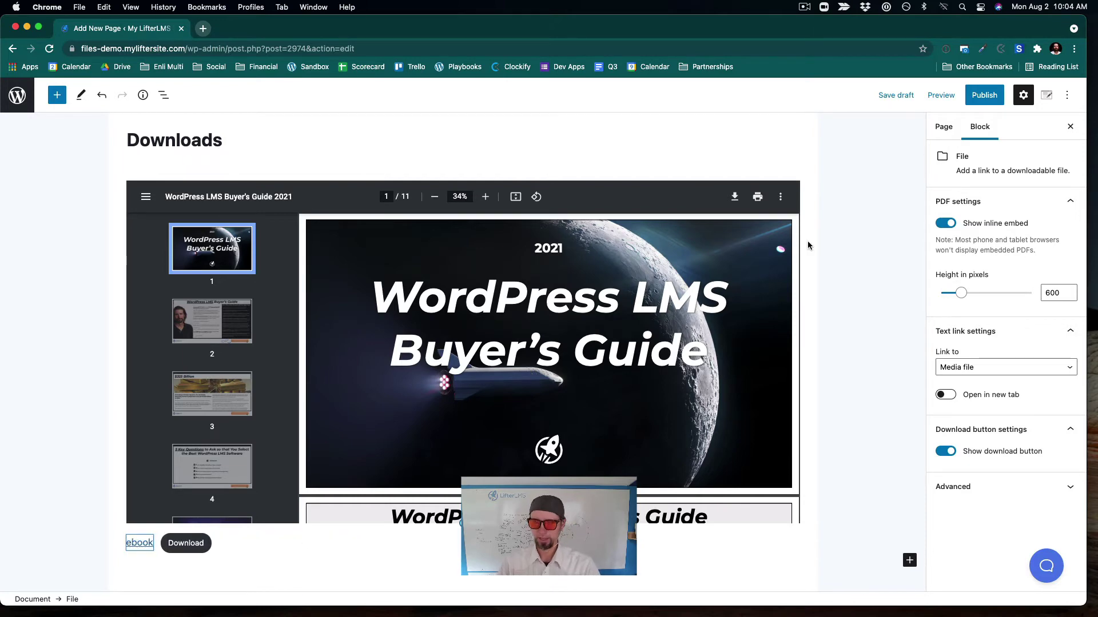
Publish the Downloads page and open the live page
{"action": "left_click", "coordinate": [982, 95]}
{"action": "left_click", "coordinate": [978, 96]}
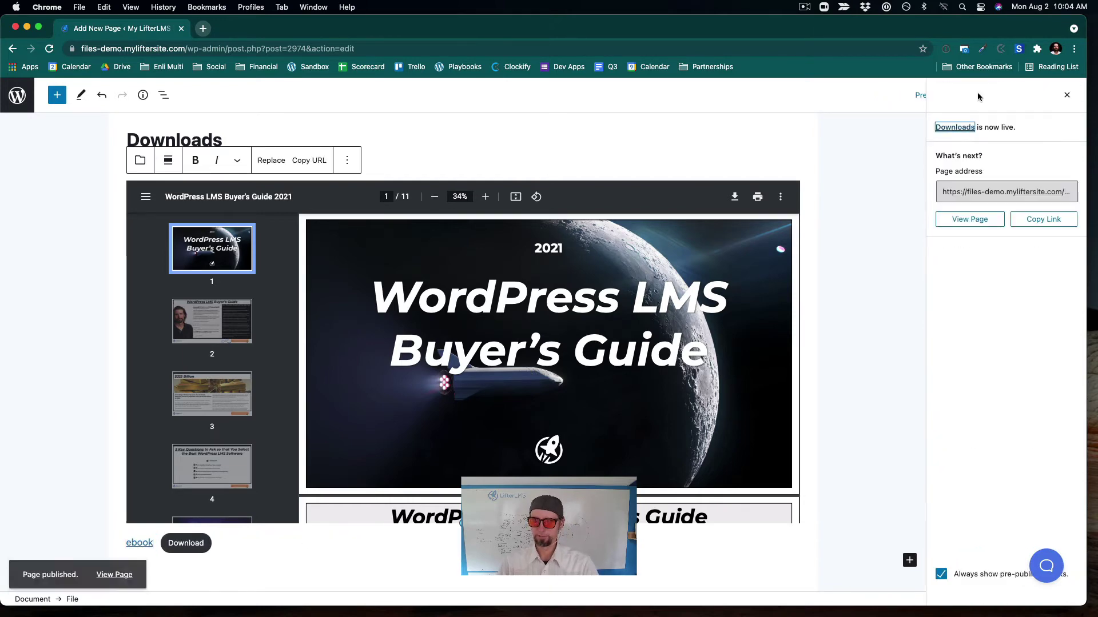
{"action": "left_click", "coordinate": [128, 570]}
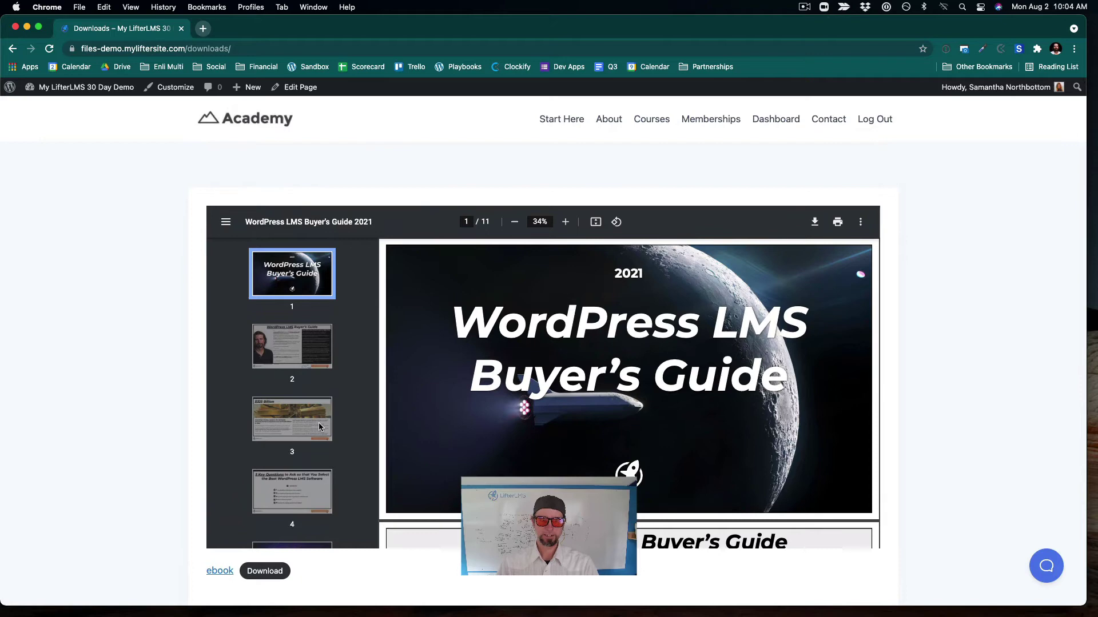
{"action": "scroll", "coordinate": [318, 423], "scroll_direction": "down", "scroll_amount": 3}
{"action": "scroll", "coordinate": [292, 431], "scroll_direction": "up", "scroll_amount": 3}
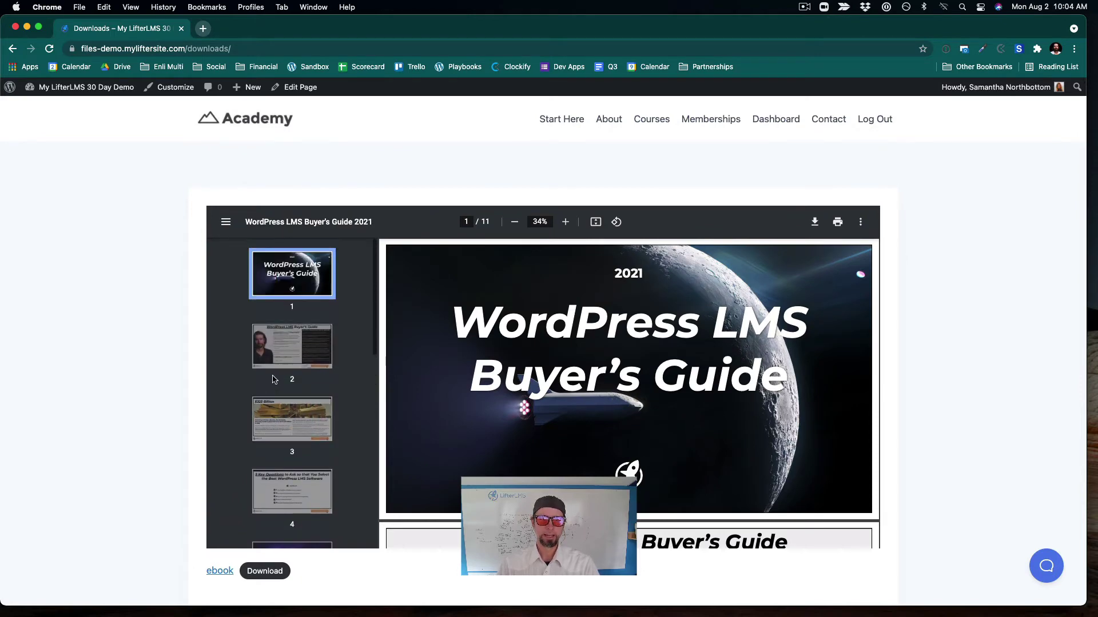
Page through the embedded ebook viewer to pages 3, 4 and 5 and check its options menu
{"action": "left_click", "coordinate": [290, 426]}
{"action": "scroll", "coordinate": [290, 426], "scroll_direction": "down", "scroll_amount": 2}
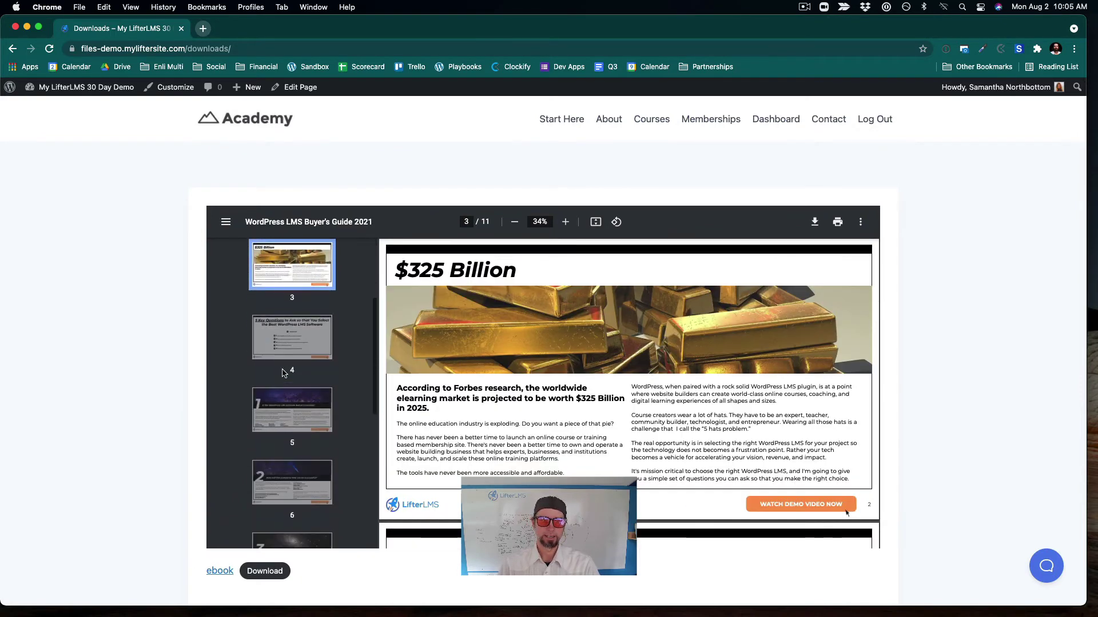
{"action": "left_click", "coordinate": [292, 338]}
{"action": "left_click", "coordinate": [291, 410]}
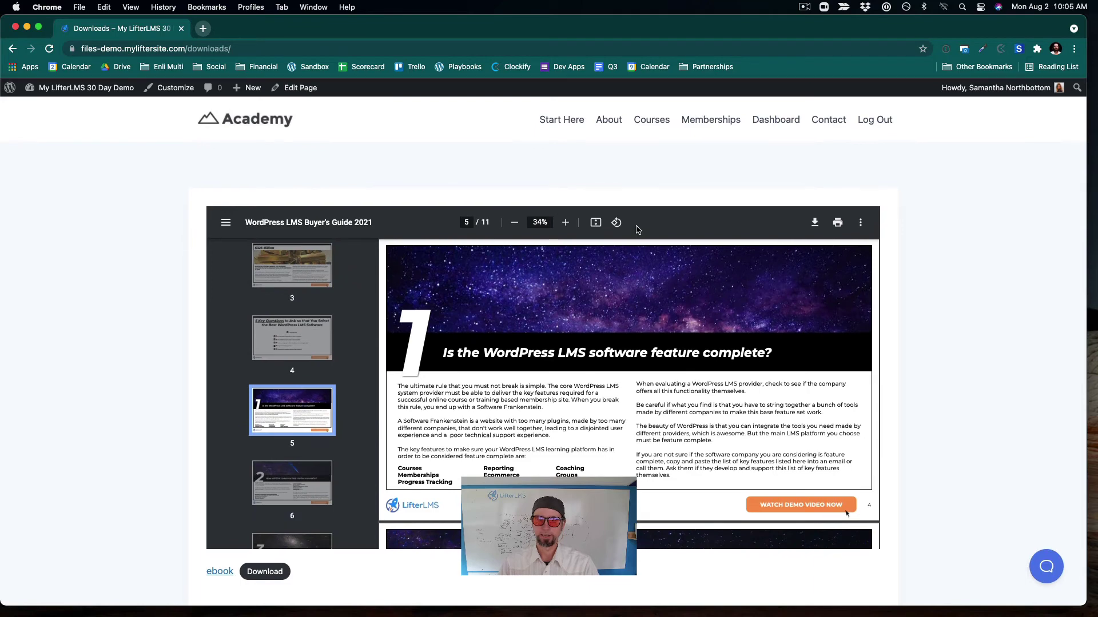
{"action": "left_click", "coordinate": [861, 222]}
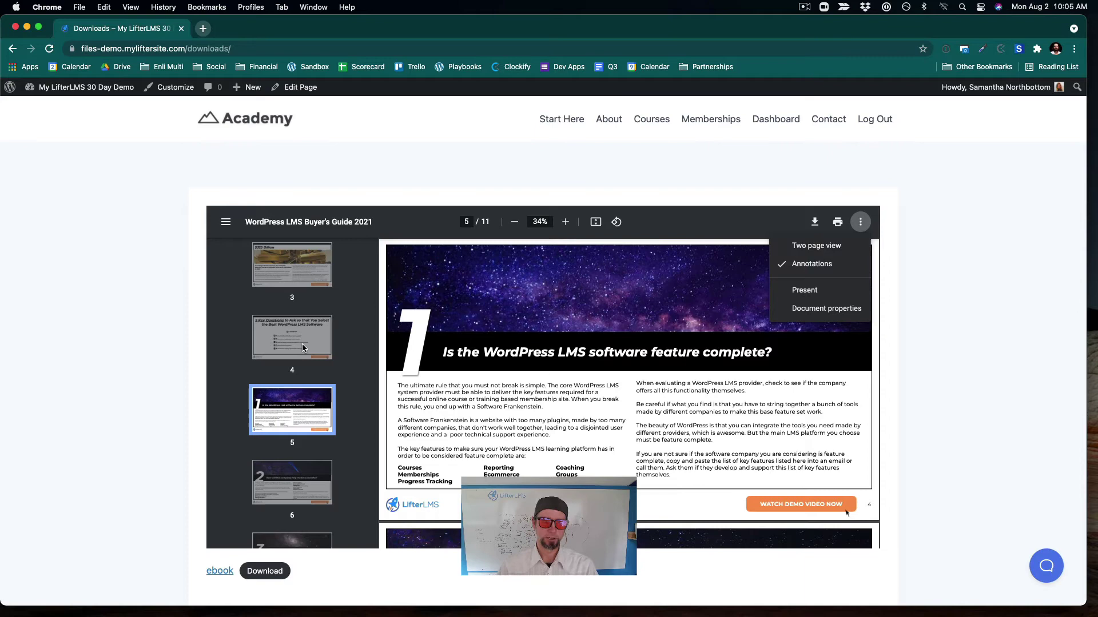
{"action": "left_click", "coordinate": [280, 272]}
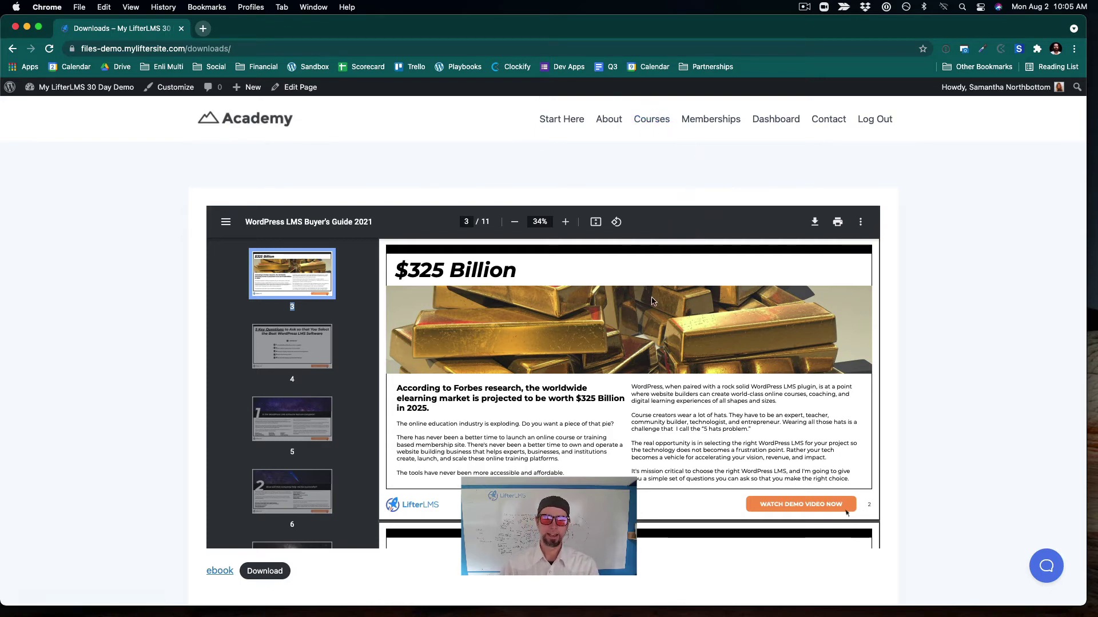
{"action": "scroll", "coordinate": [653, 302], "scroll_direction": "down", "scroll_amount": 2}
{"action": "scroll", "coordinate": [653, 301], "scroll_direction": "up", "scroll_amount": 6}
In the editor's Membership Access panel, enable Restrict this Page for Gold Coaching (ID# 2967), then update
{"action": "left_click", "coordinate": [303, 97]}
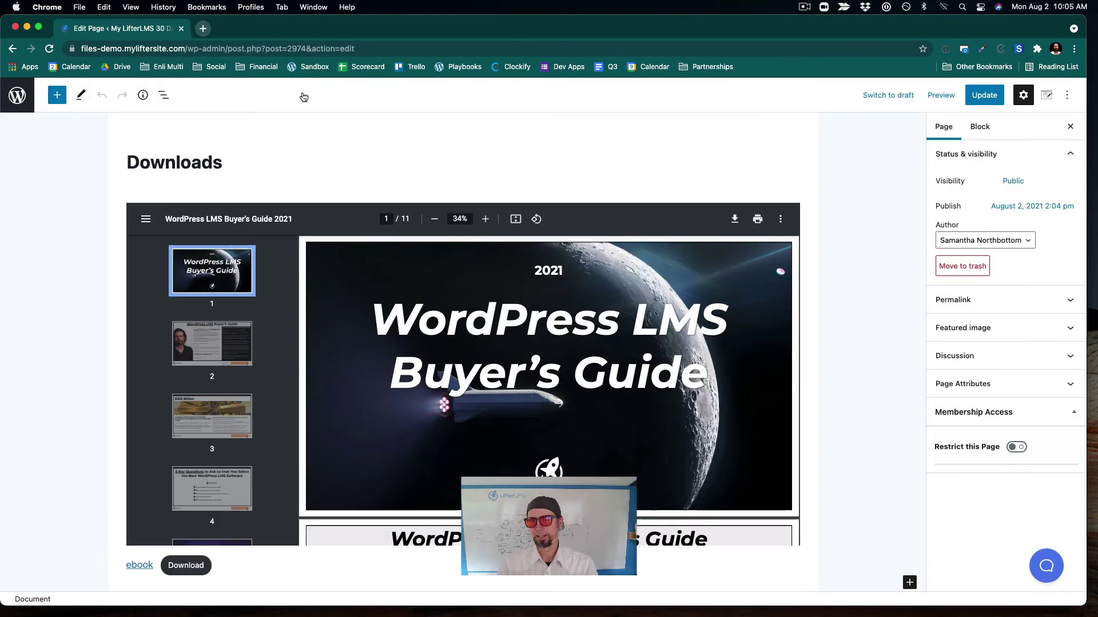
{"action": "scroll", "coordinate": [891, 310], "scroll_direction": "down", "scroll_amount": 1}
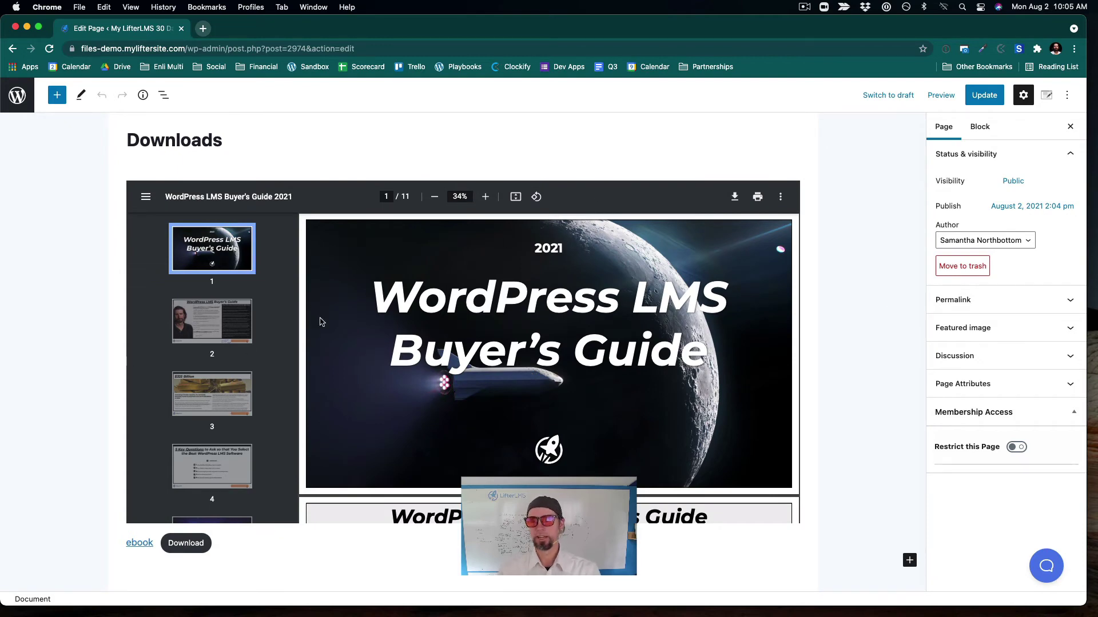
{"action": "left_click", "coordinate": [1058, 415]}
{"action": "left_click", "coordinate": [1064, 414]}
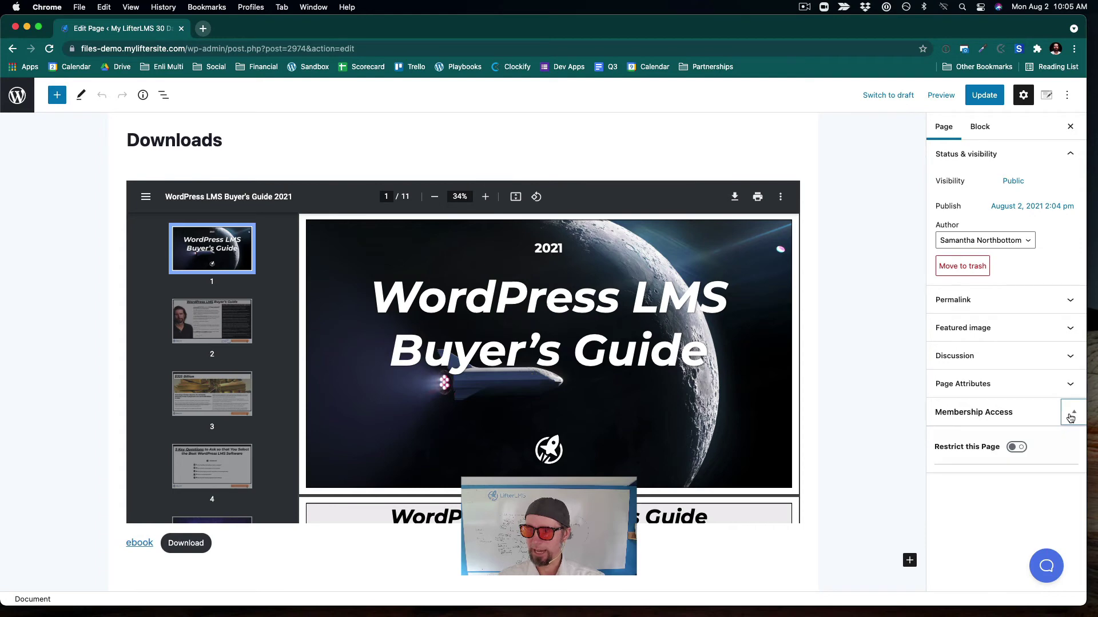
{"action": "left_click", "coordinate": [1014, 449]}
{"action": "left_click", "coordinate": [971, 521]}
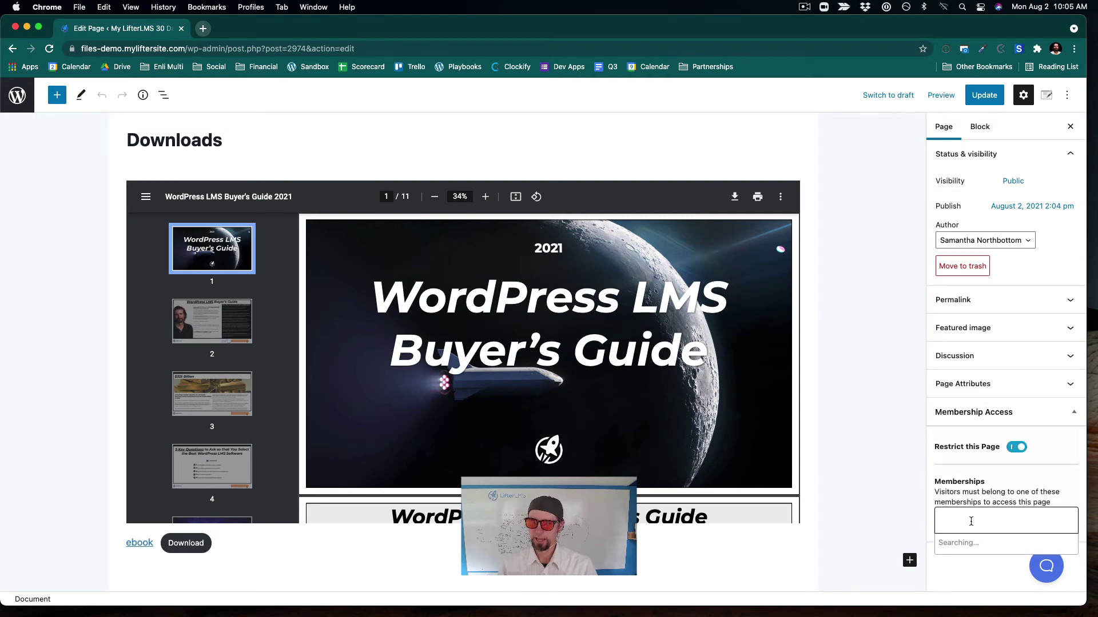
{"action": "left_click", "coordinate": [970, 456]}
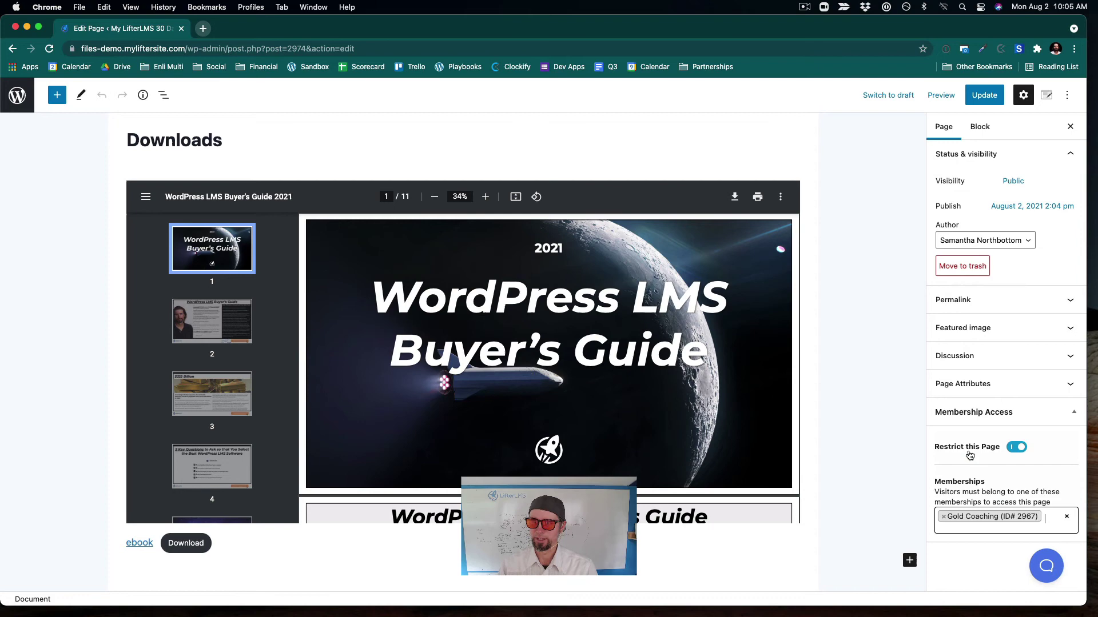
{"action": "left_click", "coordinate": [983, 95]}
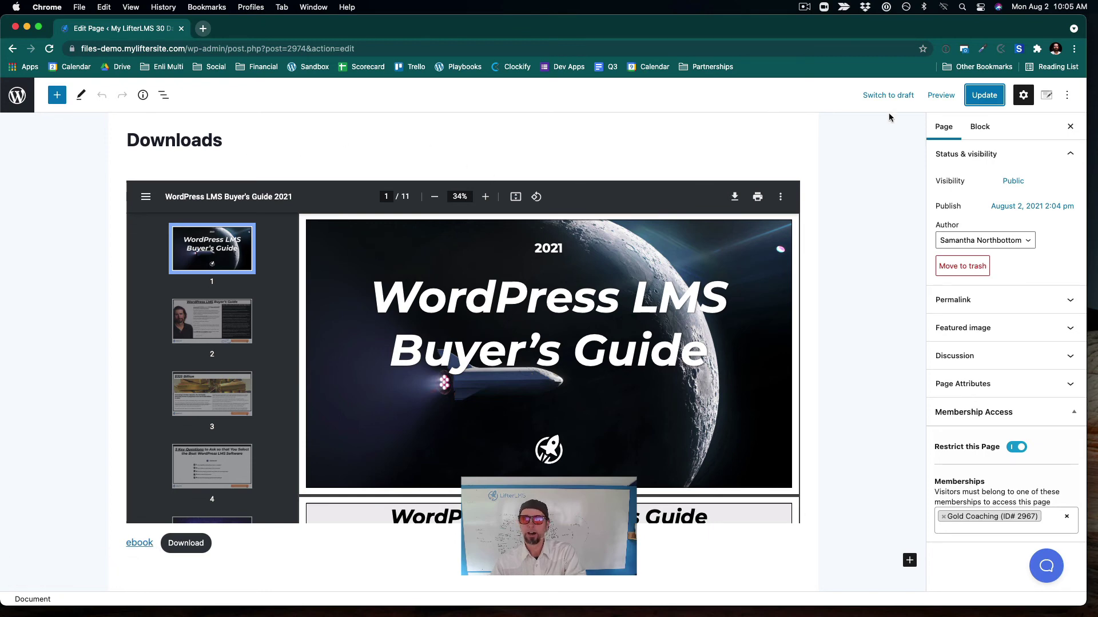
Open the updated Downloads page from the Permalink panel's View Page link and scroll through it
{"action": "left_click", "coordinate": [1004, 300]}
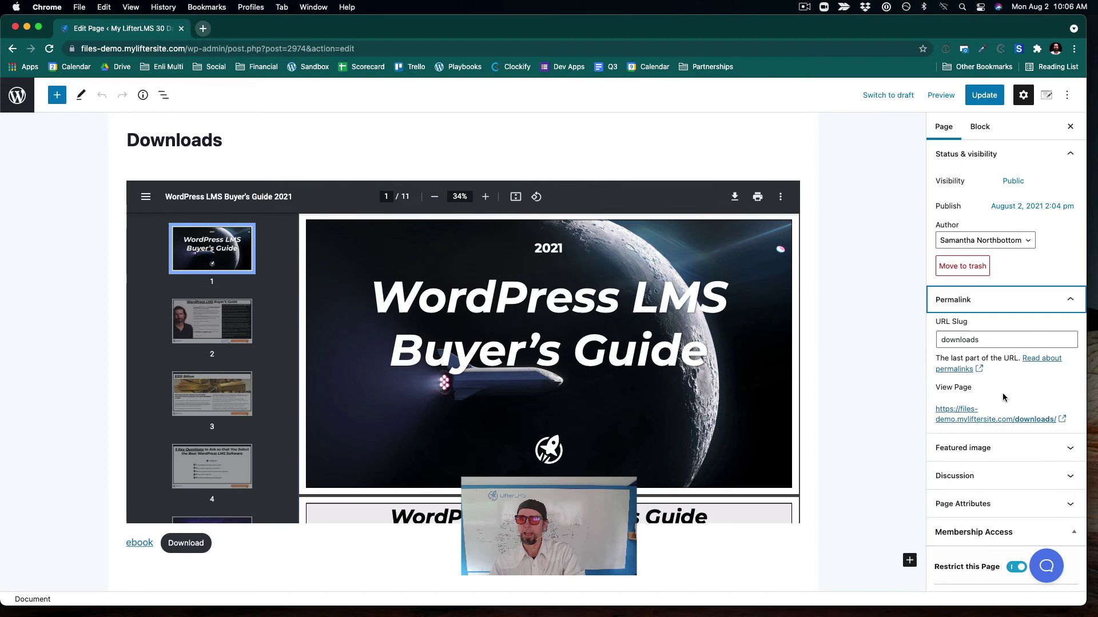
{"action": "left_click", "coordinate": [1002, 420]}
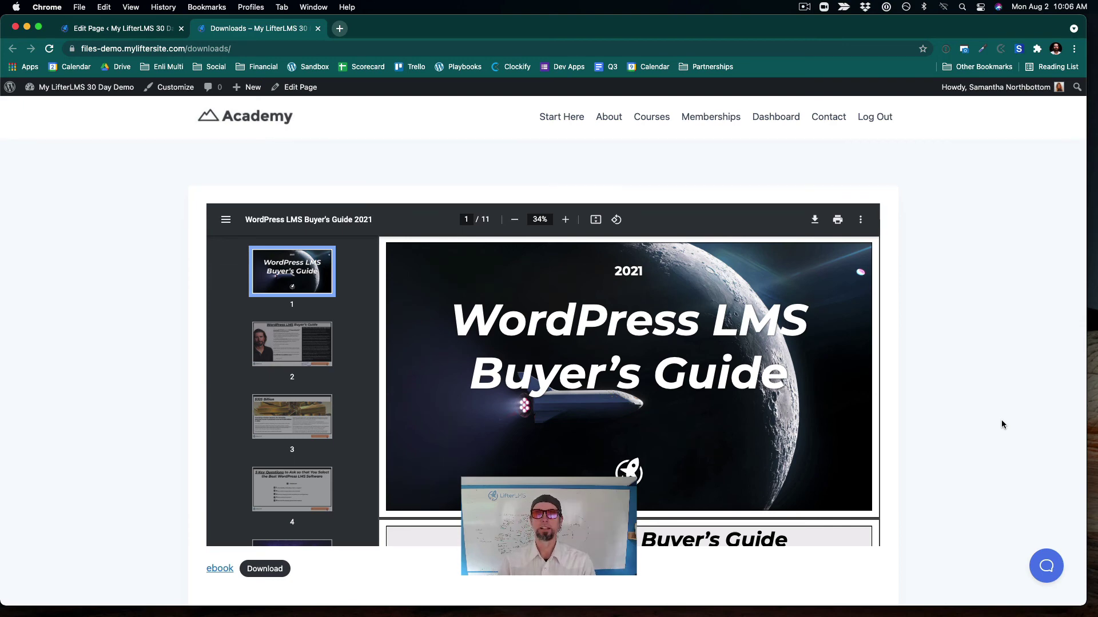
{"action": "scroll", "coordinate": [1001, 424], "scroll_direction": "down", "scroll_amount": 2}
{"action": "scroll", "coordinate": [1000, 425], "scroll_direction": "up", "scroll_amount": 2}
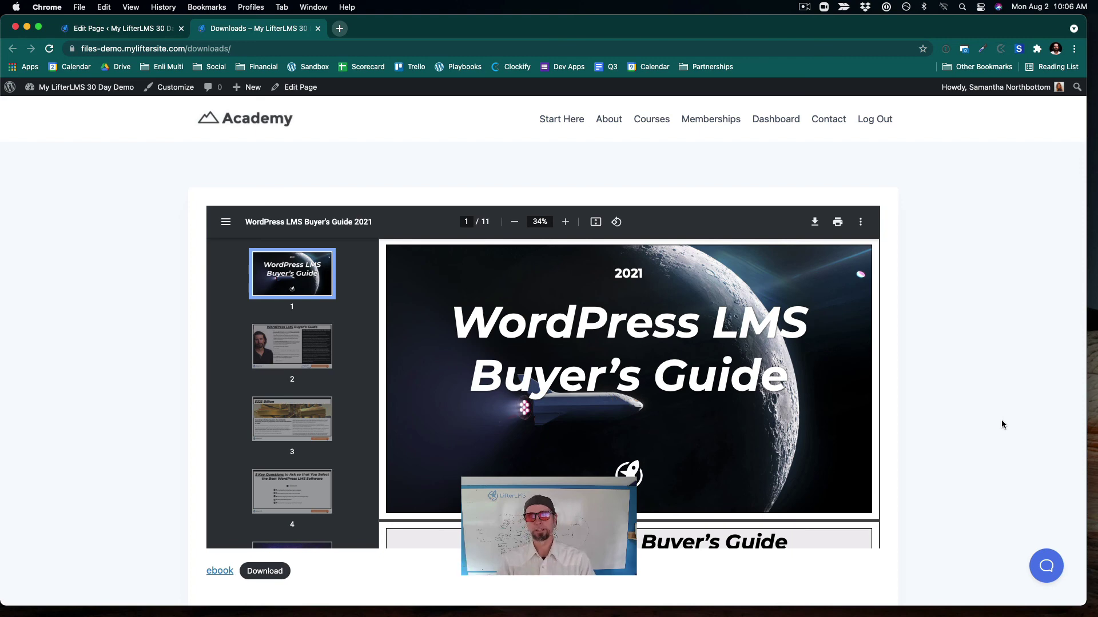
{"action": "scroll", "coordinate": [1001, 424], "scroll_direction": "down", "scroll_amount": 1}
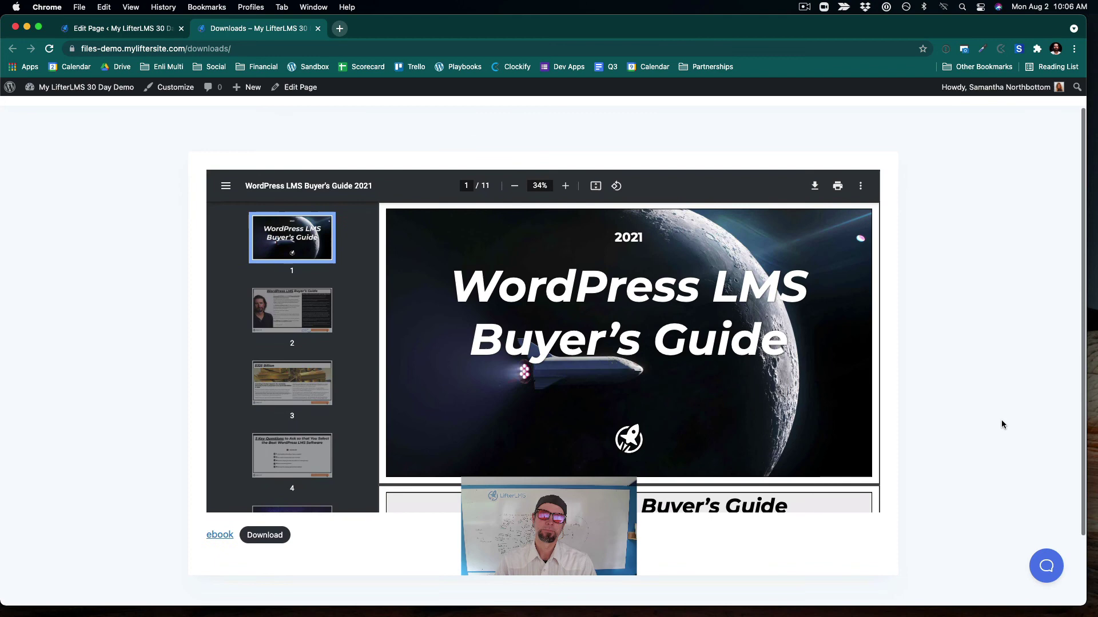
{"action": "scroll", "coordinate": [1001, 424], "scroll_direction": "up", "scroll_amount": 1}
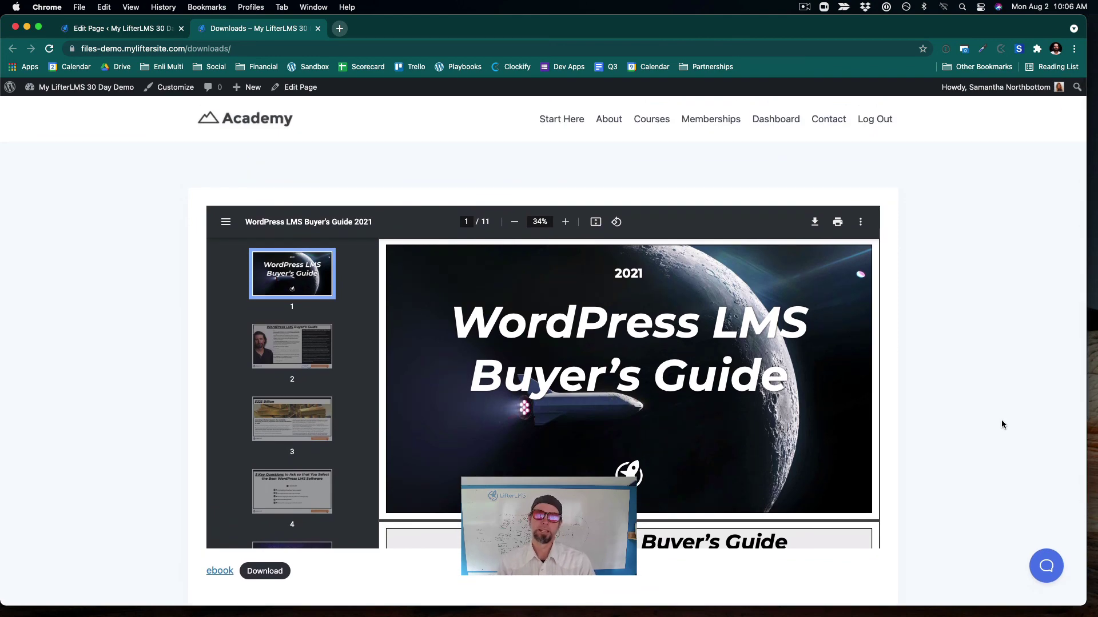